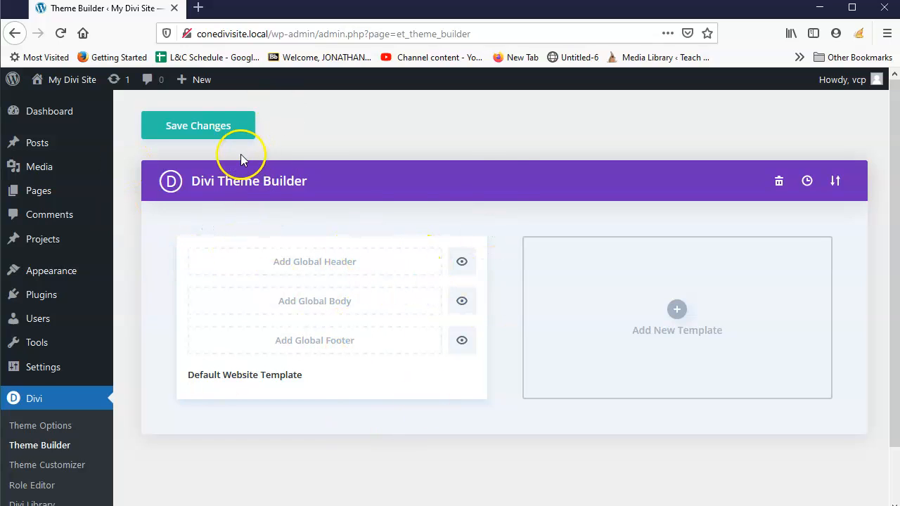
Start building a global header for the default website template and insert a row with two equal columns.
{"action": "left_click", "coordinate": [328, 269]}
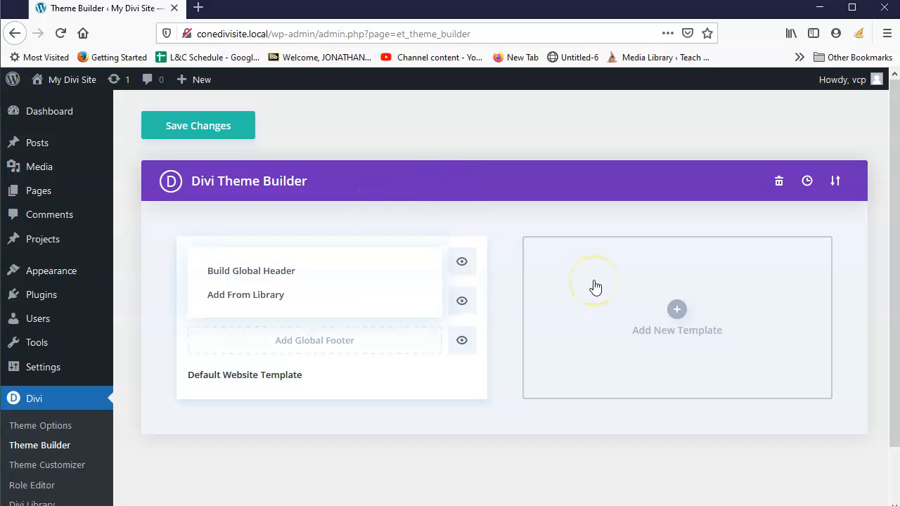
{"action": "left_click", "coordinate": [318, 281]}
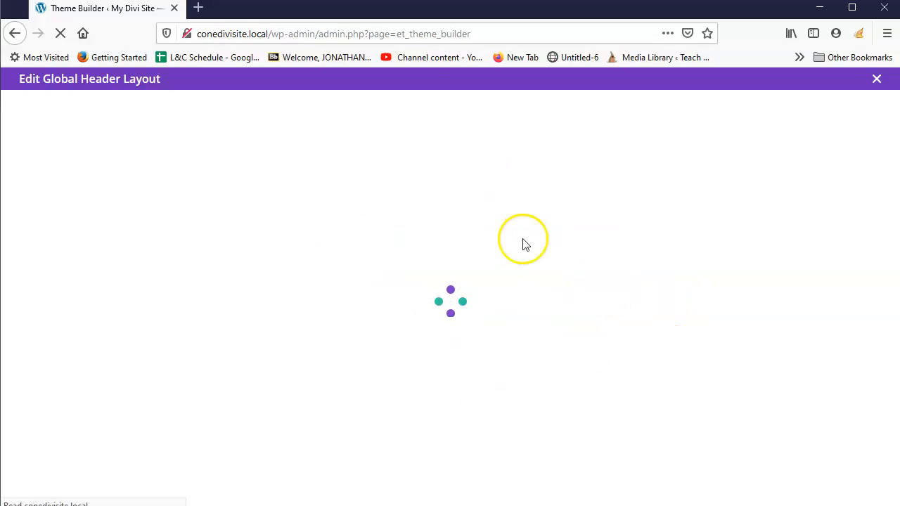
{"action": "left_click", "coordinate": [206, 477]}
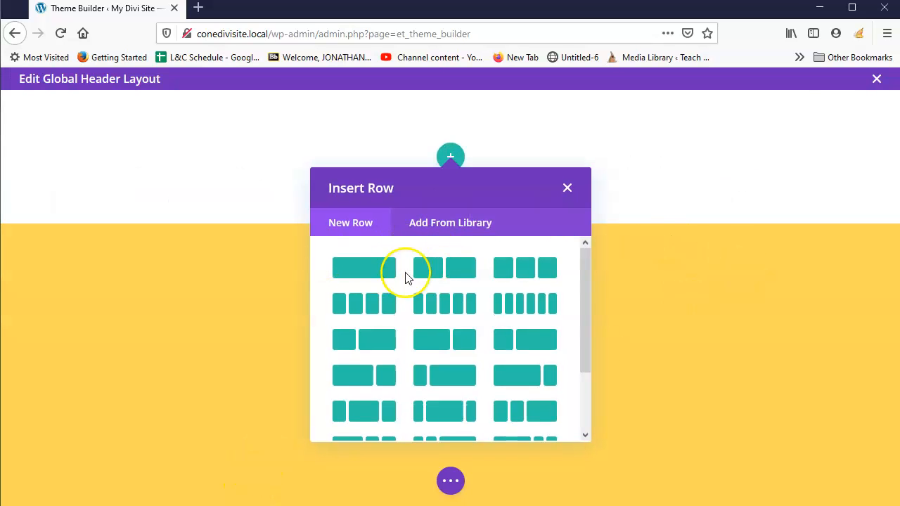
{"action": "left_click", "coordinate": [461, 273]}
Add an Image module to the row's first column using coneLogoLarge.png from the media library and save it.
{"action": "left_click", "coordinate": [260, 160]}
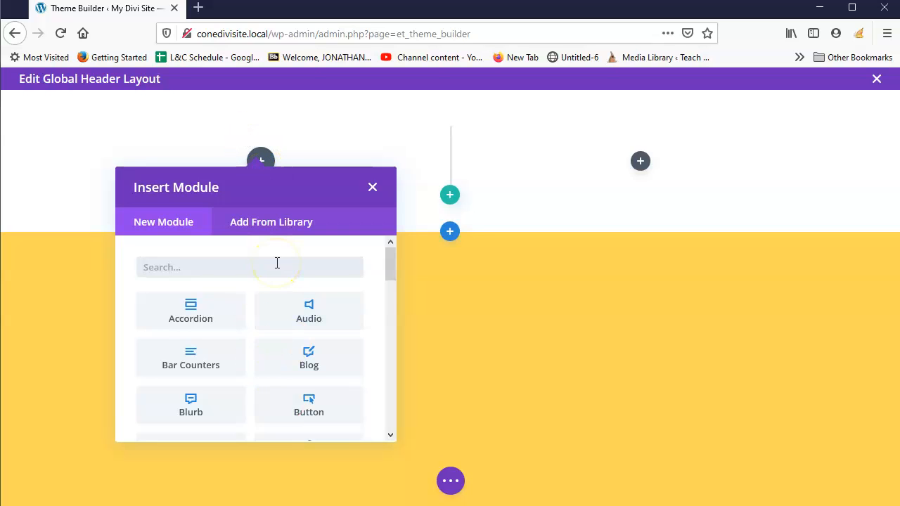
{"action": "type", "text": "image"}
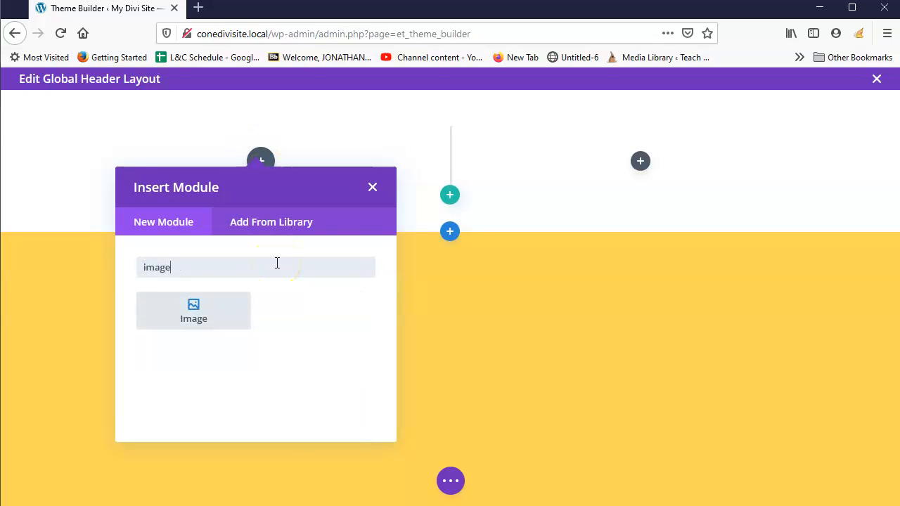
{"action": "left_click", "coordinate": [221, 323]}
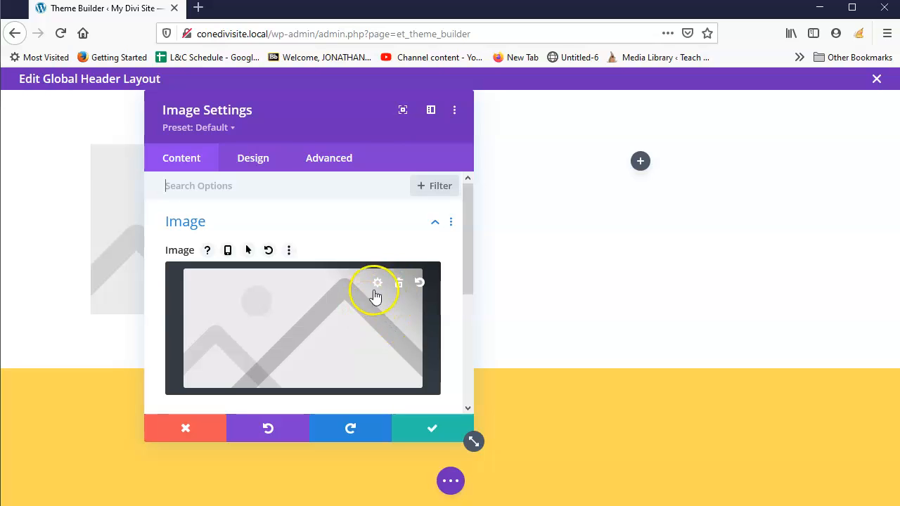
{"action": "left_click", "coordinate": [359, 346]}
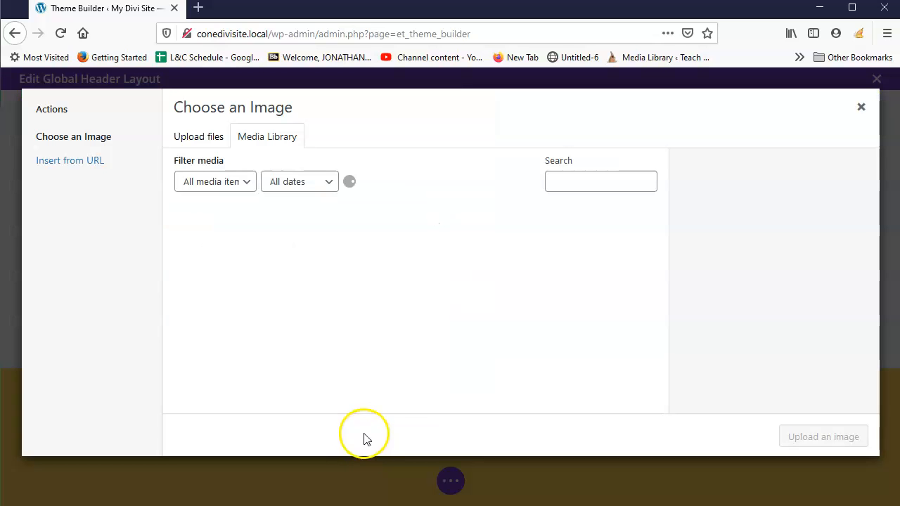
{"action": "left_click", "coordinate": [522, 274]}
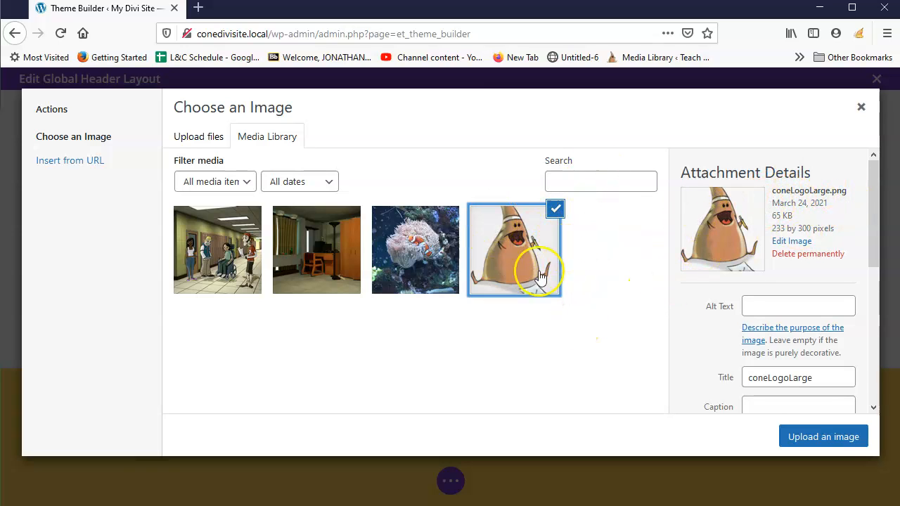
{"action": "left_click", "coordinate": [837, 439]}
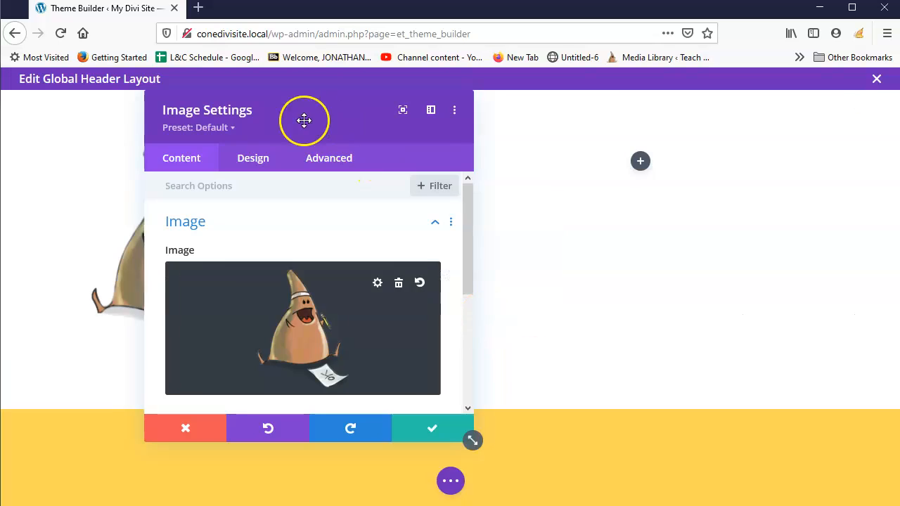
{"action": "left_click", "coordinate": [435, 427]}
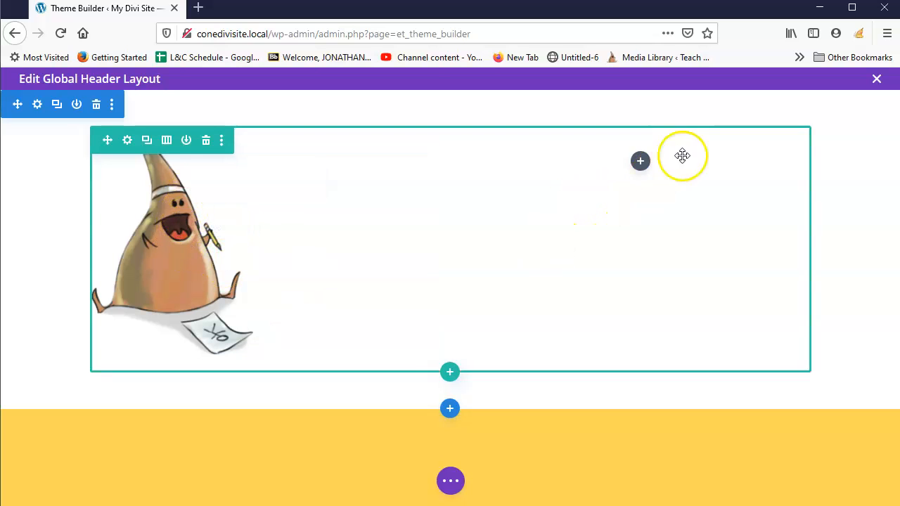
Insert a Menu module in the row's second column and set its menu to Main Menu.
{"action": "left_click", "coordinate": [640, 162]}
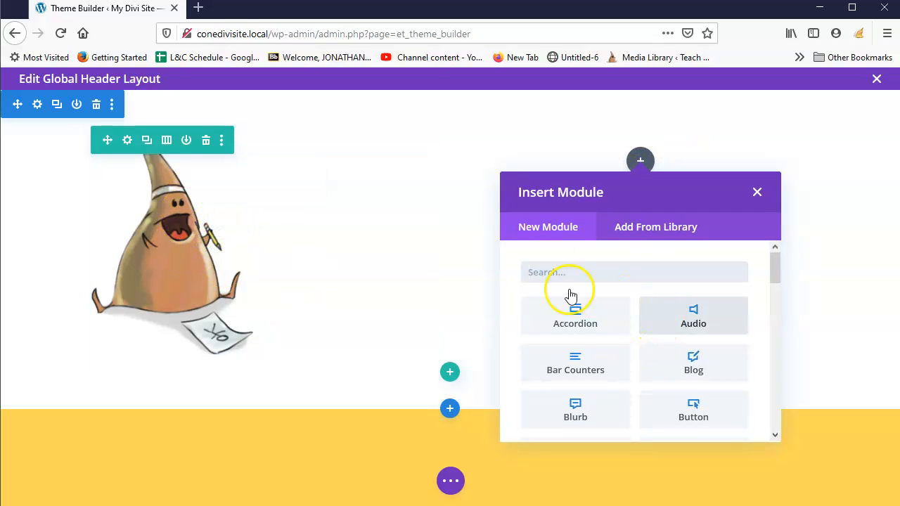
{"action": "type", "text": ",m"}
{"action": "key", "text": "BackSpace"}
{"action": "key", "text": "BackSpace"}
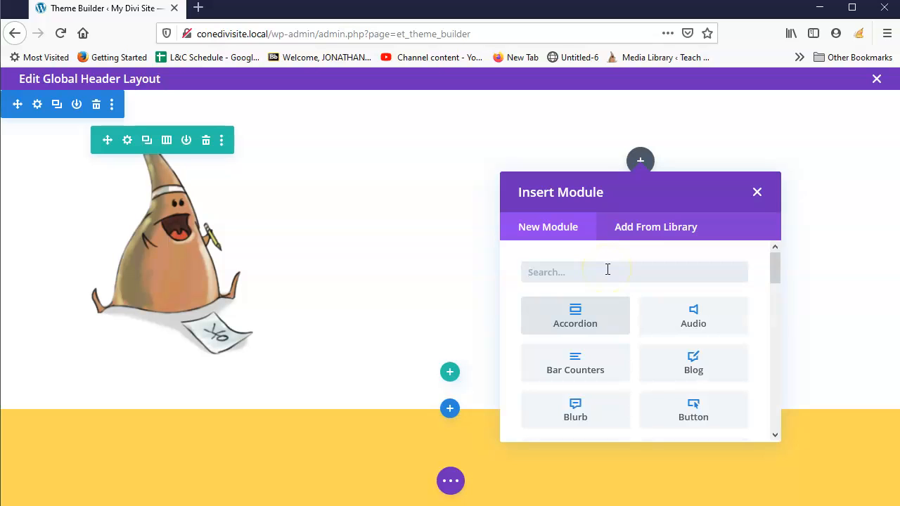
{"action": "scroll", "coordinate": [720, 306], "scroll_direction": "down", "scroll_amount": 6}
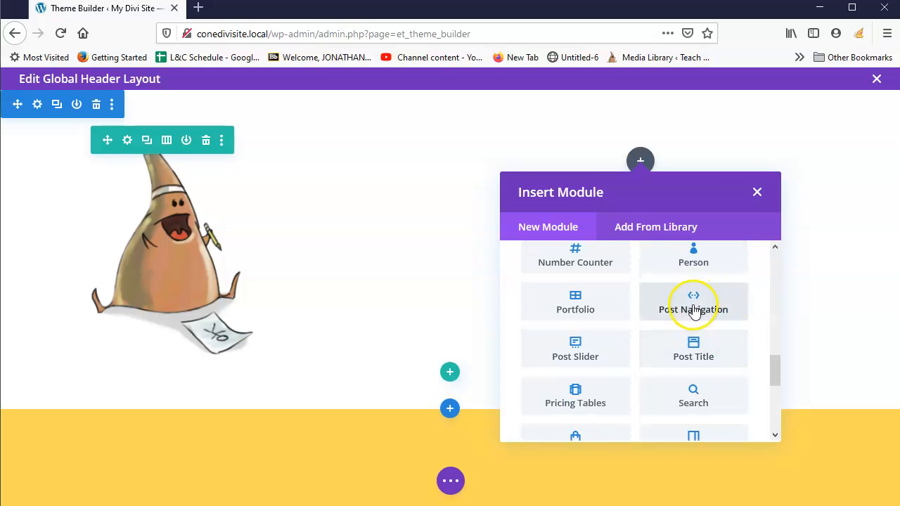
{"action": "scroll", "coordinate": [640, 335], "scroll_direction": "down", "scroll_amount": 2}
{"action": "scroll", "coordinate": [661, 333], "scroll_direction": "up", "scroll_amount": 4}
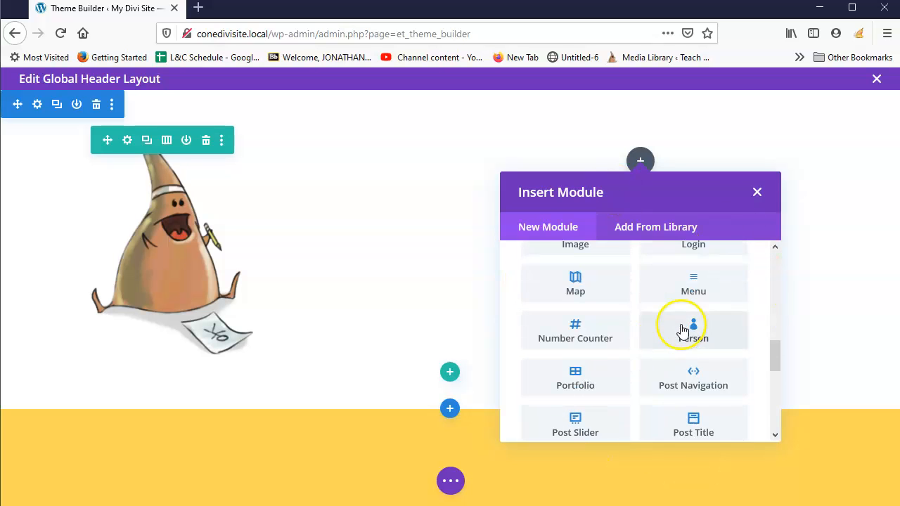
{"action": "left_click", "coordinate": [695, 288]}
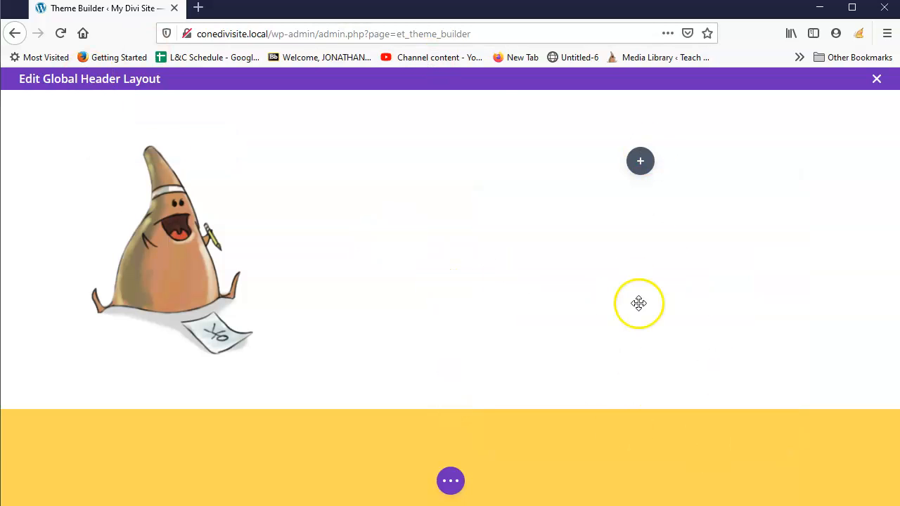
{"action": "left_click", "coordinate": [357, 273]}
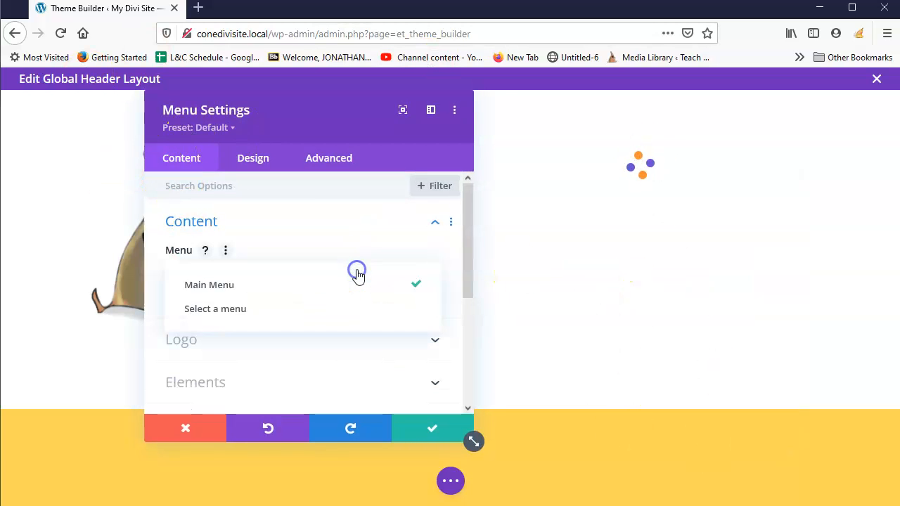
{"action": "left_click", "coordinate": [224, 287]}
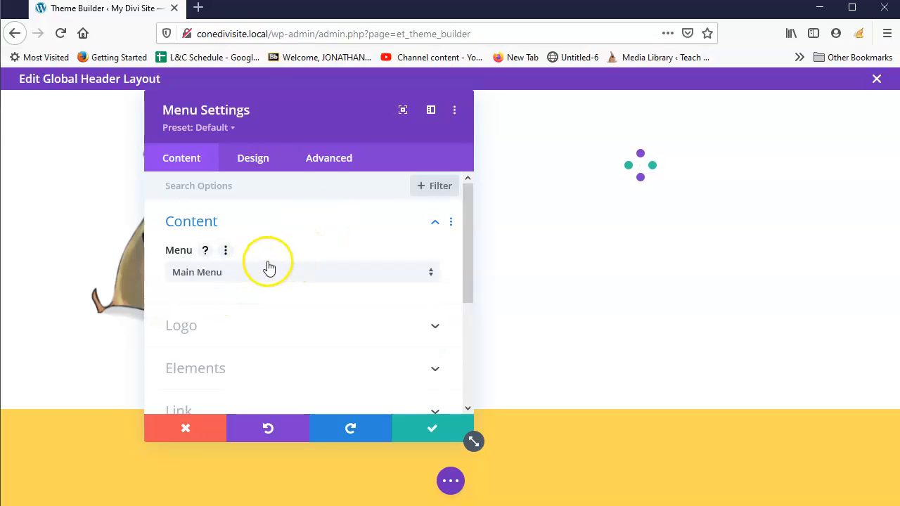
Examine the menu module's content options, including Logo and the shopping cart and search icon elements.
{"action": "left_click", "coordinate": [290, 343]}
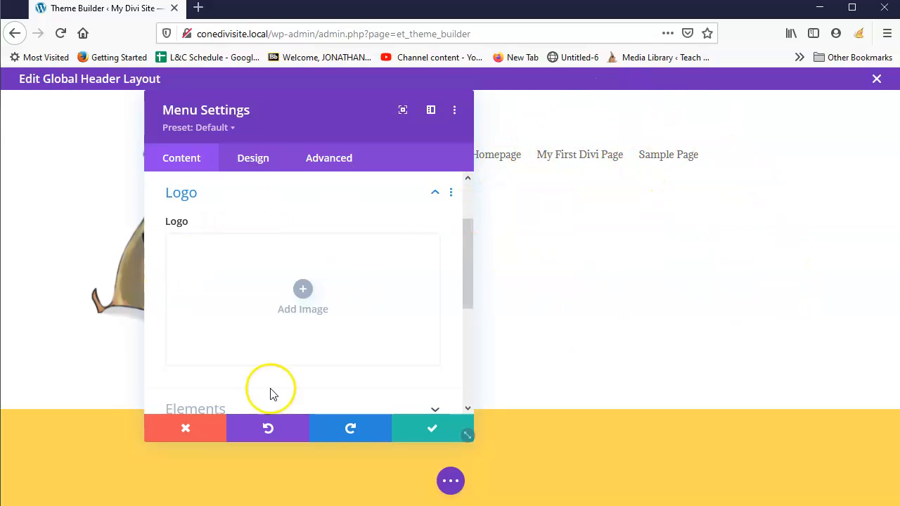
{"action": "scroll", "coordinate": [355, 307], "scroll_direction": "down", "scroll_amount": 3}
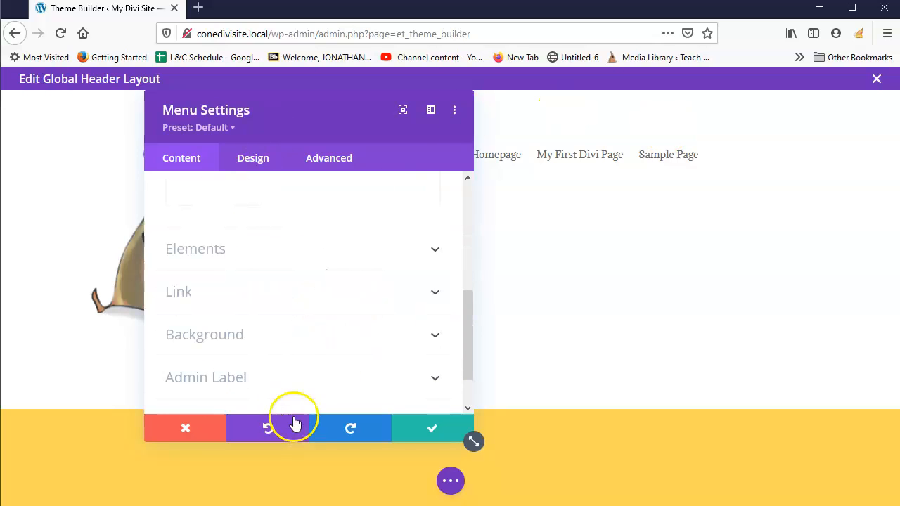
{"action": "left_click", "coordinate": [427, 246]}
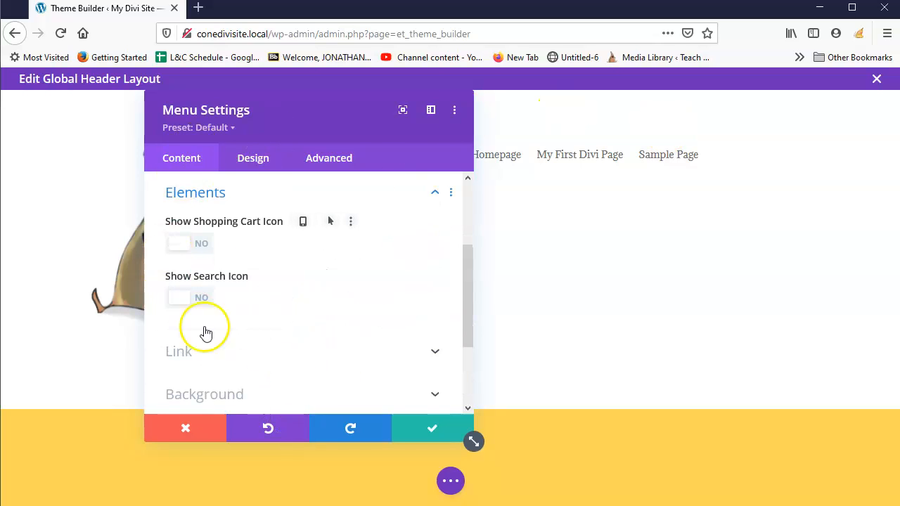
{"action": "scroll", "coordinate": [239, 359], "scroll_direction": "down", "scroll_amount": 3}
{"action": "scroll", "coordinate": [297, 346], "scroll_direction": "up", "scroll_amount": 5}
{"action": "scroll", "coordinate": [278, 351], "scroll_direction": "down", "scroll_amount": 5}
{"action": "scroll", "coordinate": [275, 352], "scroll_direction": "up", "scroll_amount": 5}
{"action": "left_click", "coordinate": [264, 271]}
{"action": "scroll", "coordinate": [342, 322], "scroll_direction": "up", "scroll_amount": 2}
{"action": "left_click", "coordinate": [275, 225]}
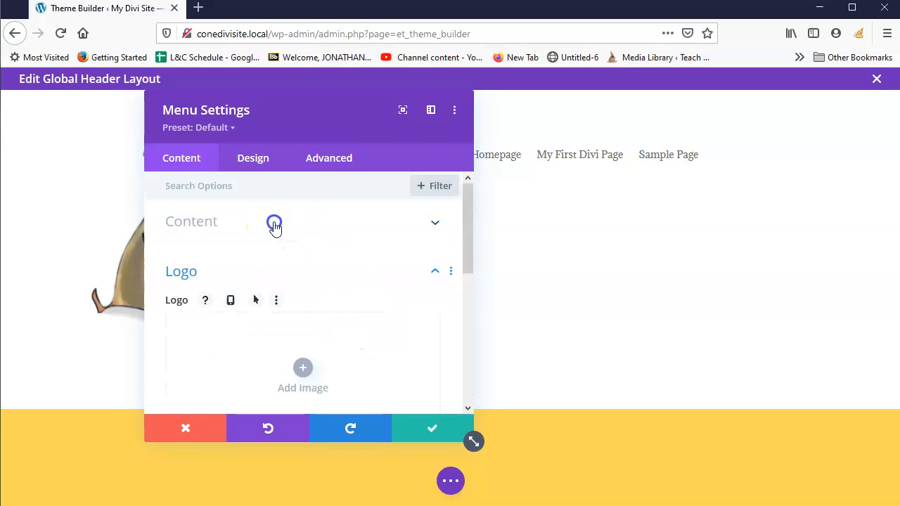
Review the icon colour options in the menu module's design settings and save the module.
{"action": "left_click", "coordinate": [257, 161]}
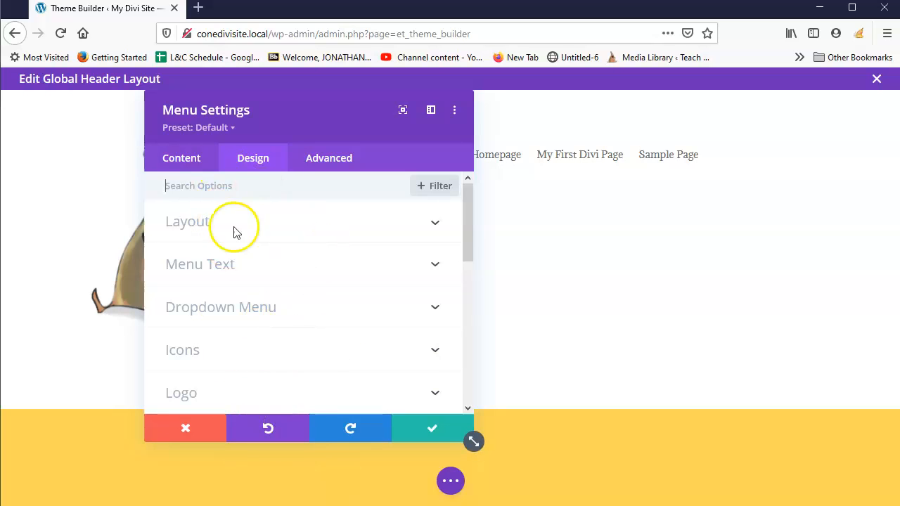
{"action": "left_click", "coordinate": [371, 354]}
{"action": "scroll", "coordinate": [345, 348], "scroll_direction": "down", "scroll_amount": 5}
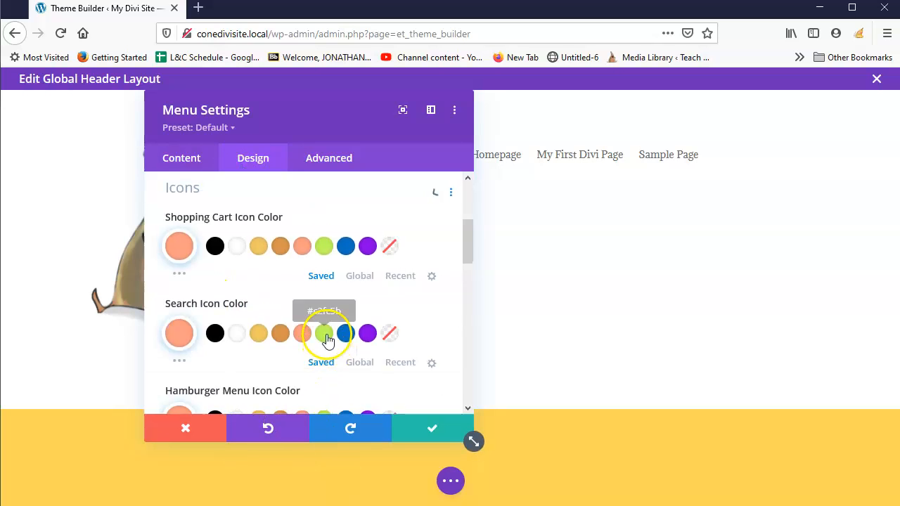
{"action": "scroll", "coordinate": [183, 309], "scroll_direction": "up", "scroll_amount": 2}
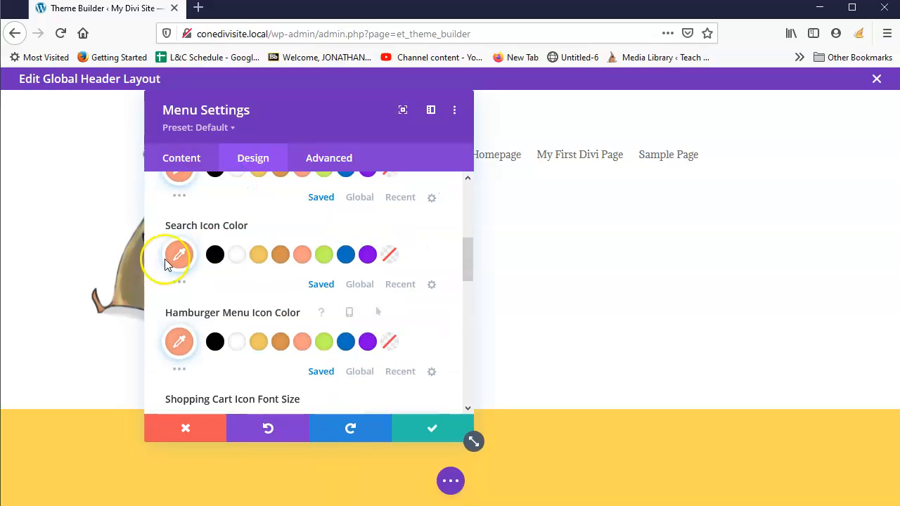
{"action": "left_click", "coordinate": [418, 427]}
Shrink the logo image by setting the maximum width to 25 in its sizing options.
{"action": "mouse_move", "coordinate": [186, 254]}
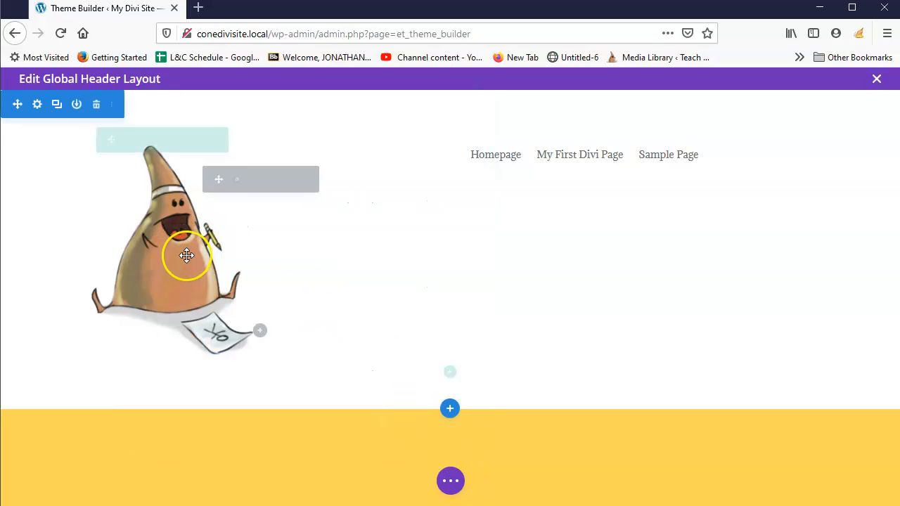
{"action": "left_click", "coordinate": [258, 269]}
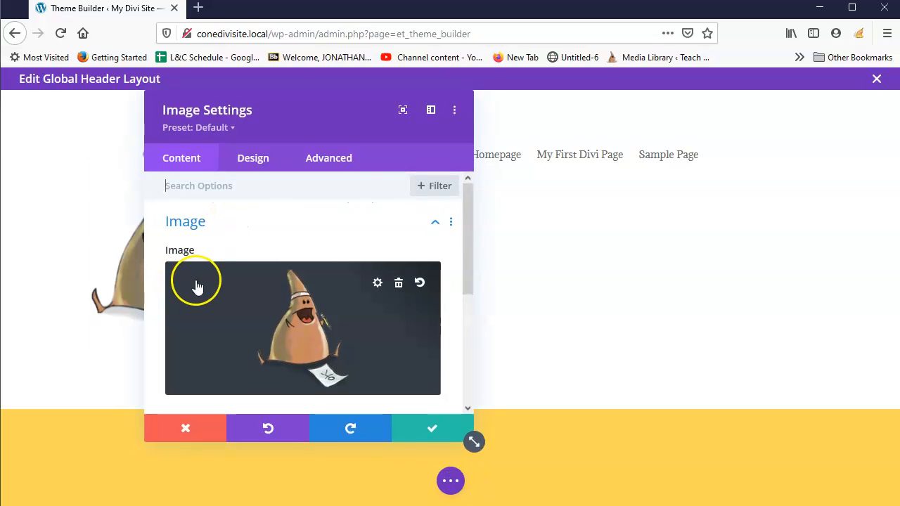
{"action": "left_click", "coordinate": [242, 161]}
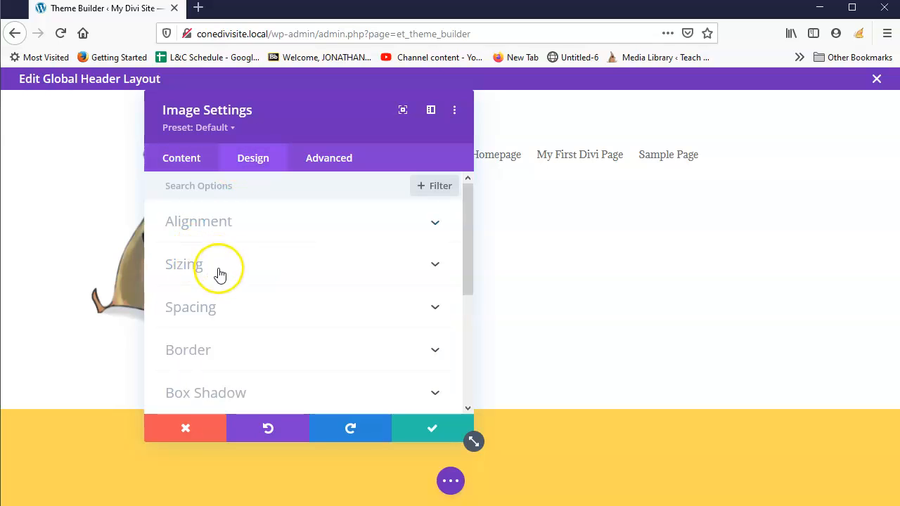
{"action": "left_click", "coordinate": [222, 274]}
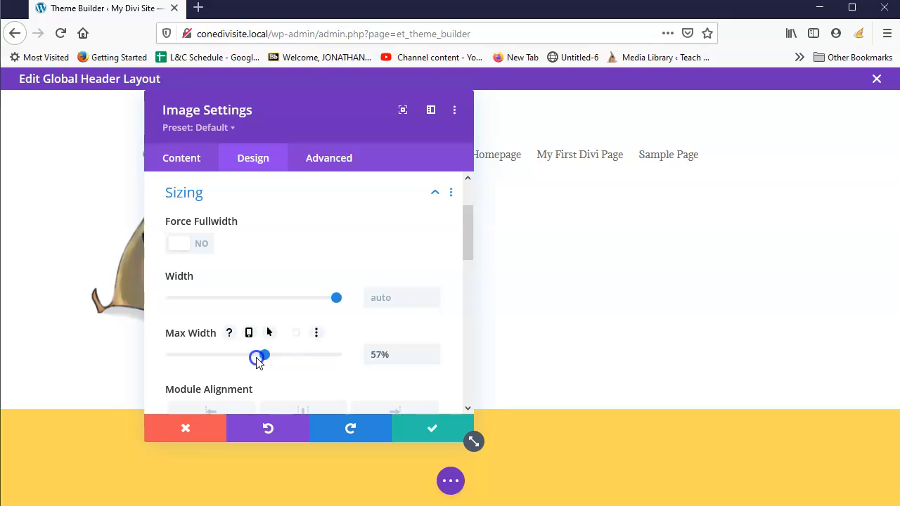
{"action": "left_click_drag", "start_coordinate": [235, 356], "coordinate": [217, 354]}
{"action": "left_click", "coordinate": [395, 353]}
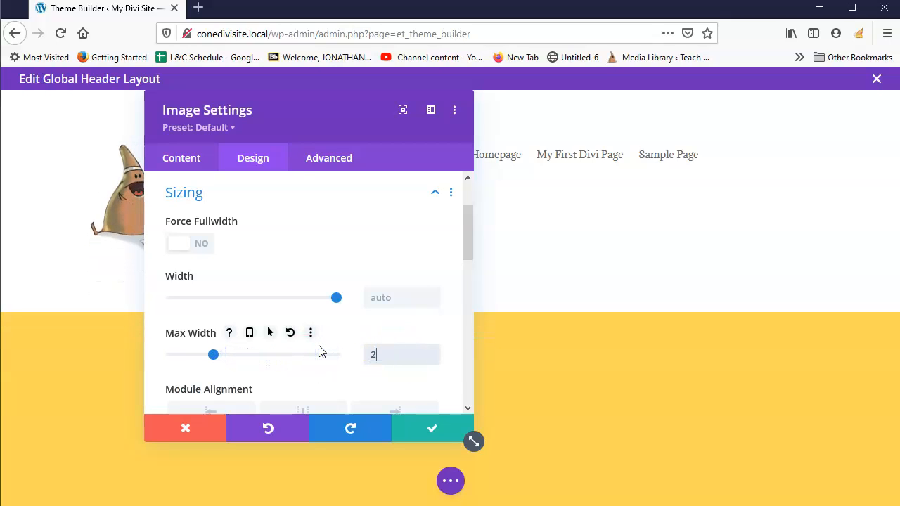
{"action": "key", "text": "Return"}
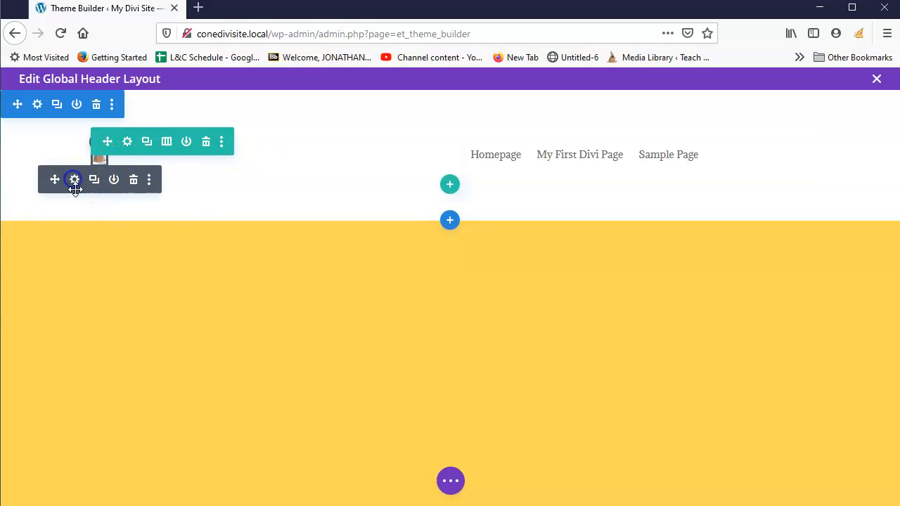
Correct the logo image's maximum width to 25% and save the image module.
{"action": "left_click", "coordinate": [75, 182]}
{"action": "left_click", "coordinate": [252, 156]}
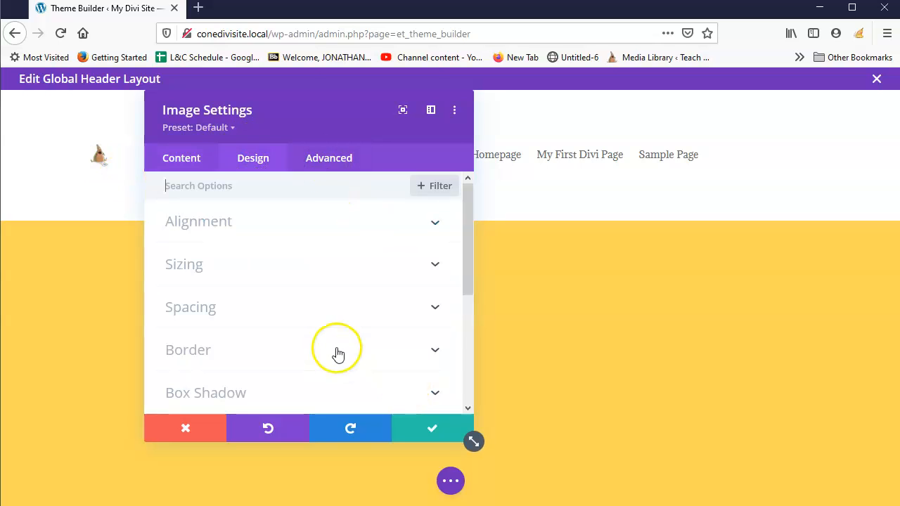
{"action": "left_click", "coordinate": [296, 266]}
{"action": "left_click", "coordinate": [397, 357]}
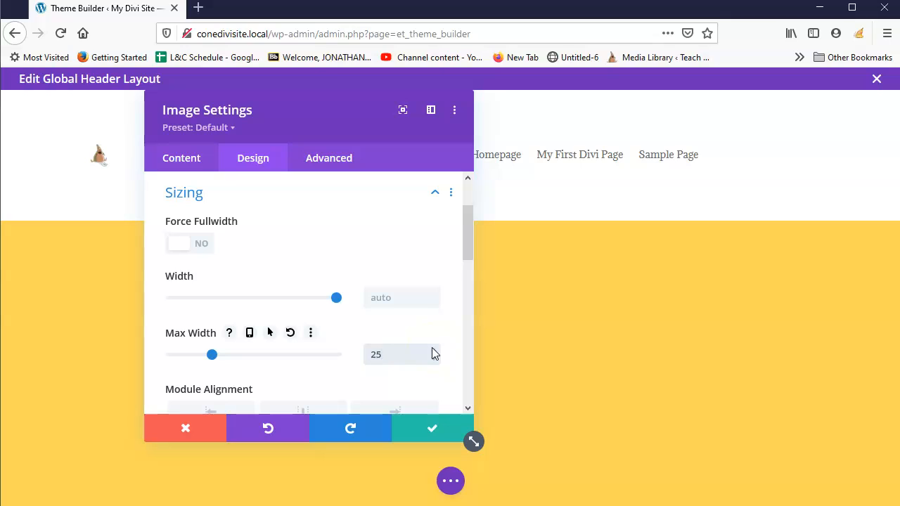
{"action": "type", "text": "%"}
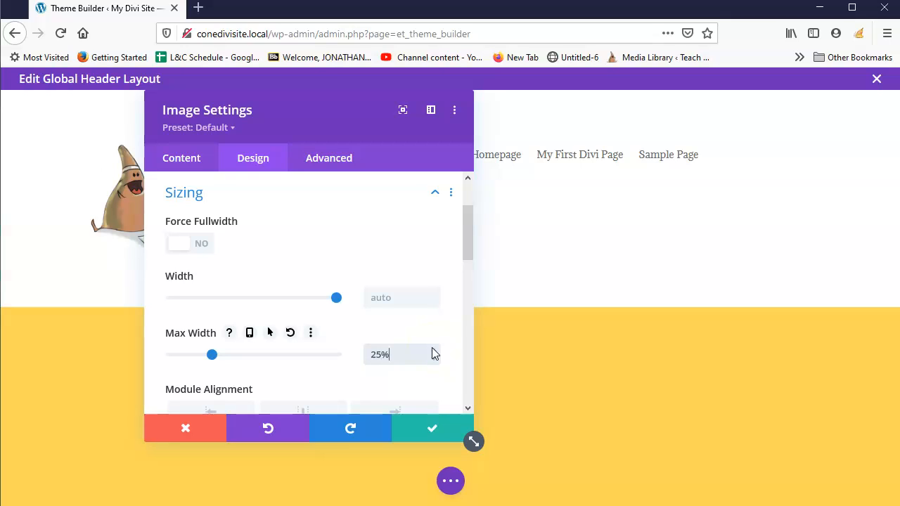
{"action": "left_click", "coordinate": [398, 250]}
{"action": "left_click", "coordinate": [397, 355]}
{"action": "left_click", "coordinate": [427, 428]}
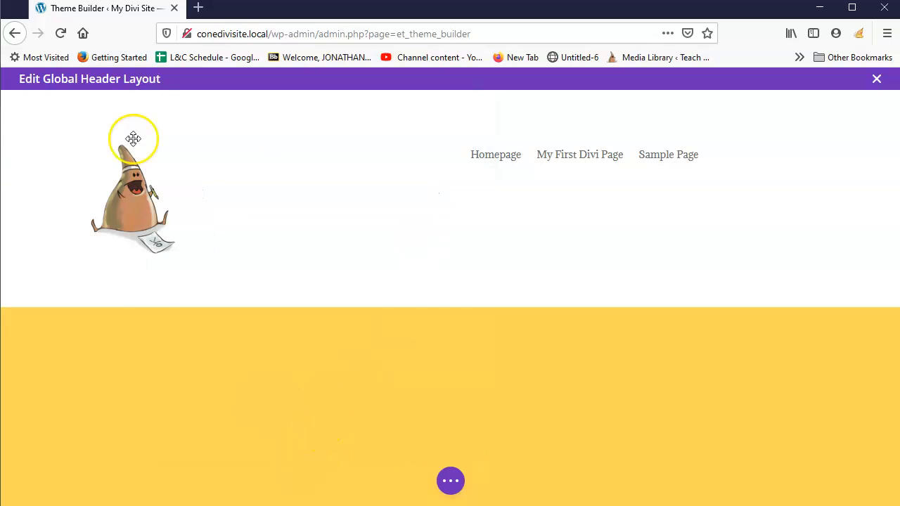
{"action": "mouse_move", "coordinate": [175, 189]}
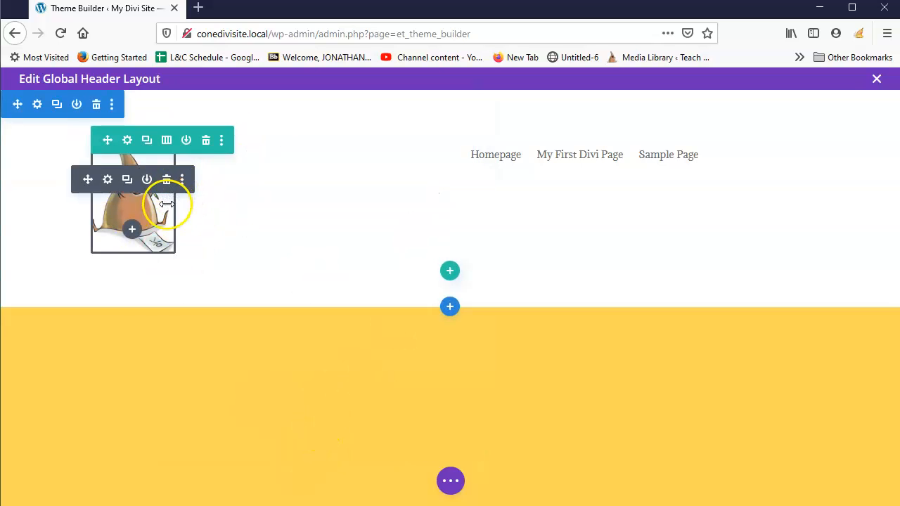